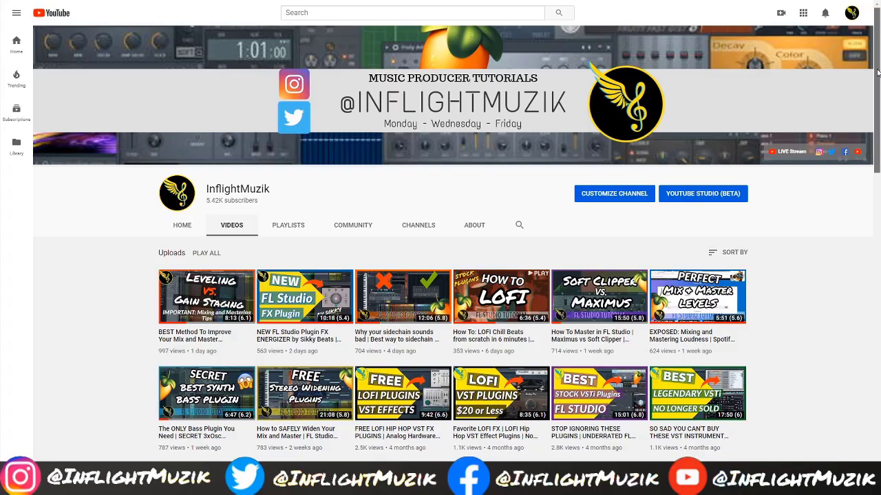
Scroll down to the Snare Maker and briefly play, then stop, to hear the current snare
scroll(879, 109, down, 3)
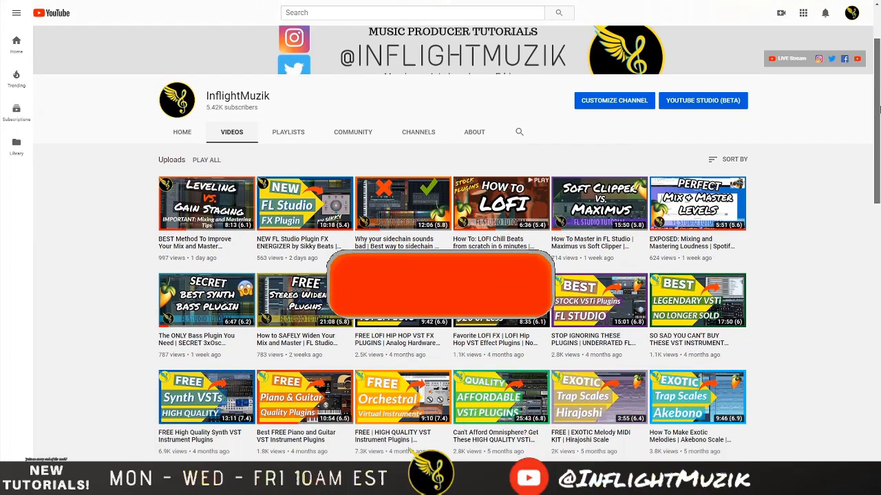
scroll(879, 108, down, 4)
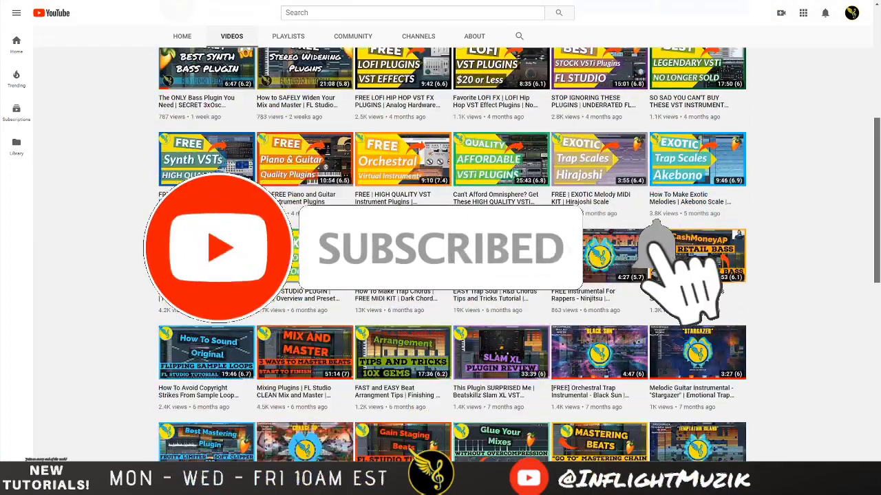
scroll(452, 255, down, 3)
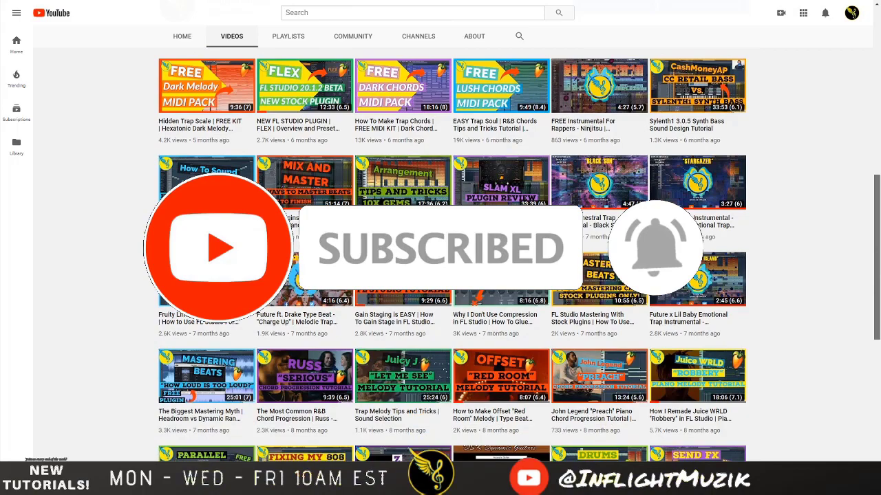
scroll(452, 255, down, 3)
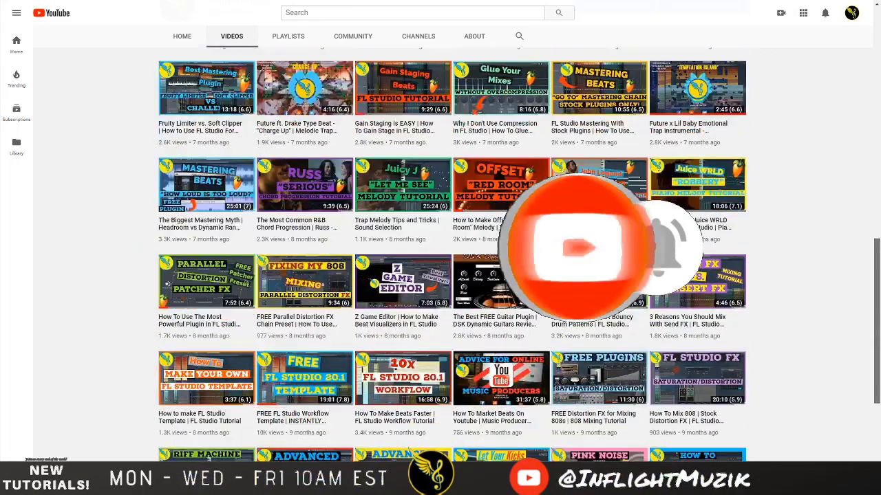
scroll(451, 255, down, 1)
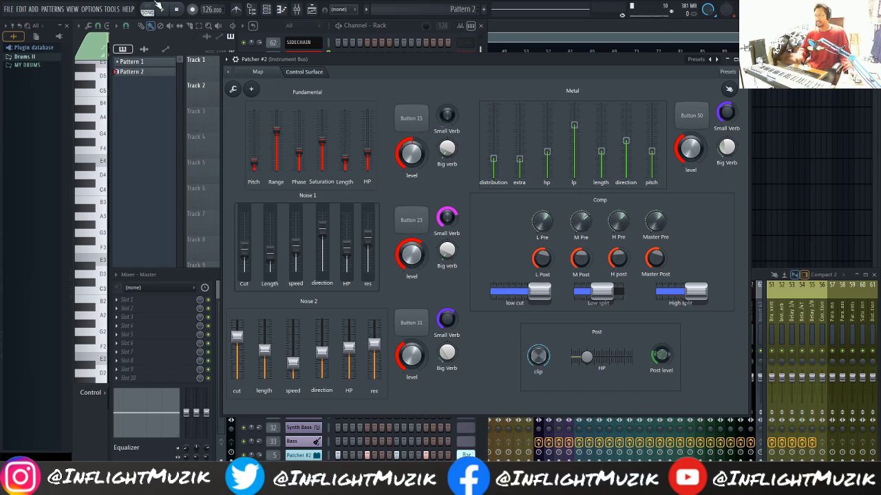
click(160, 8)
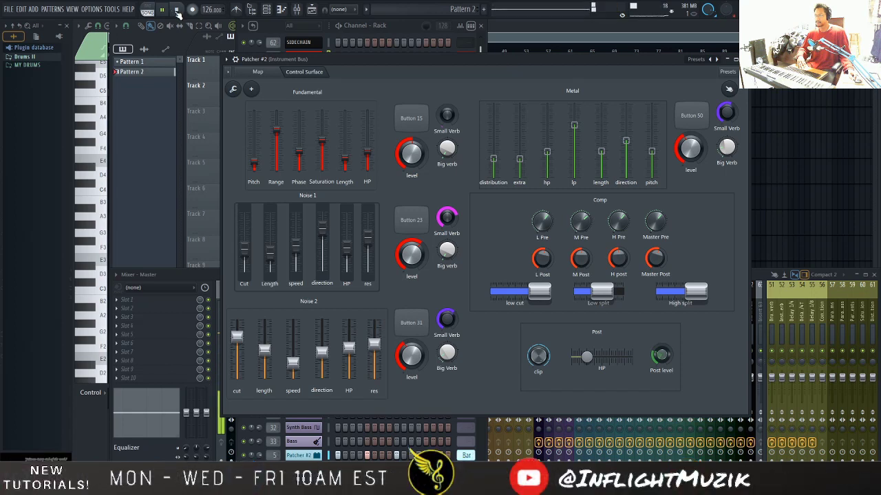
click(176, 10)
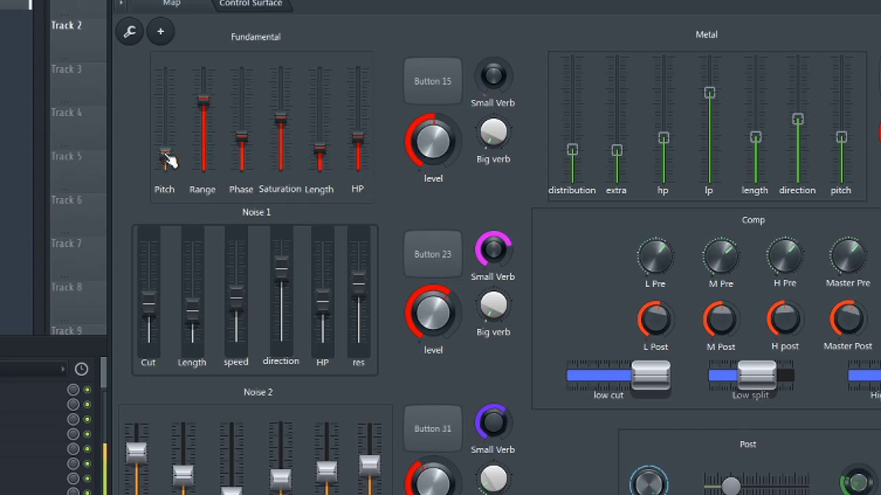
Lower Fundamental Pitch, Range, Phase and HP, raise Saturation and Length, and reduce its level
drag(169, 160, 166, 171)
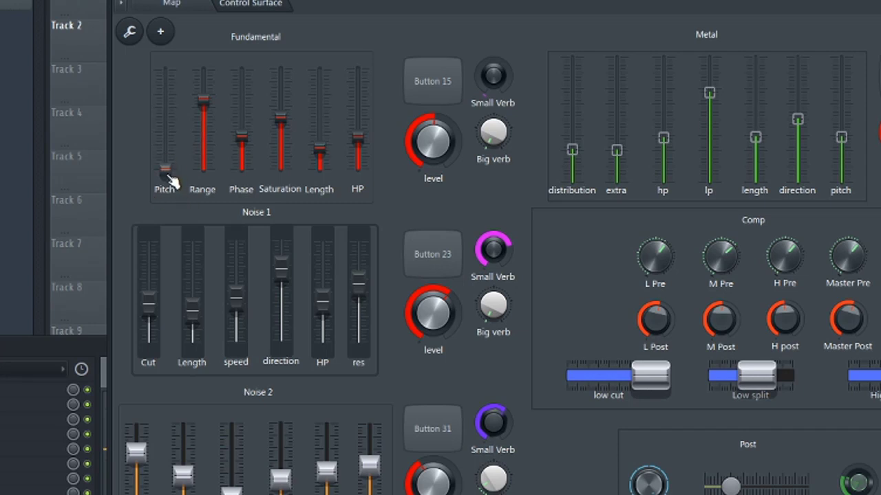
drag(170, 176, 169, 172)
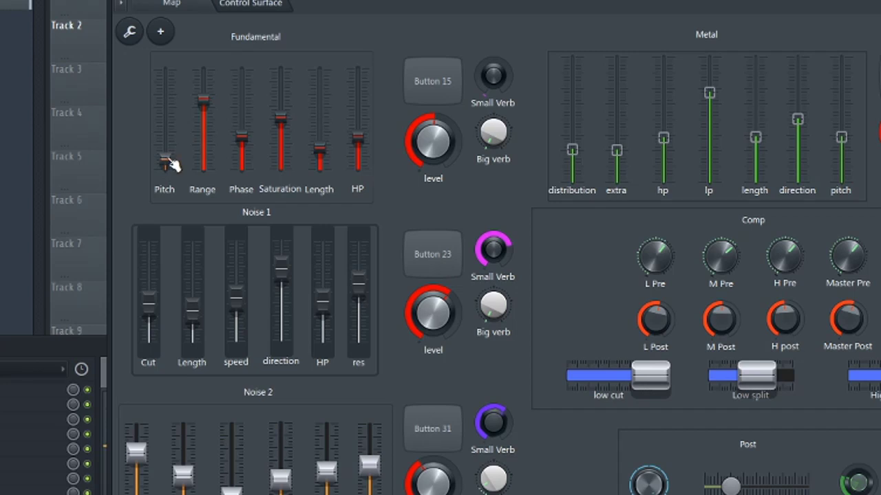
drag(204, 103, 204, 136)
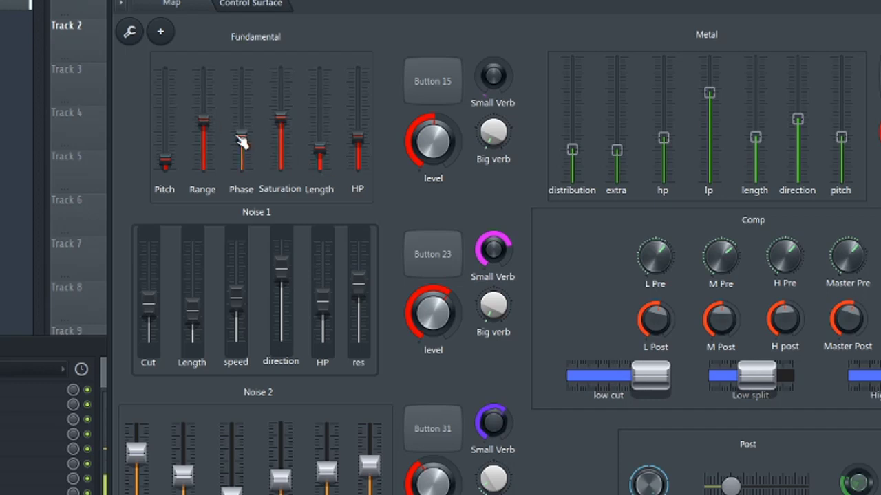
drag(242, 142, 241, 160)
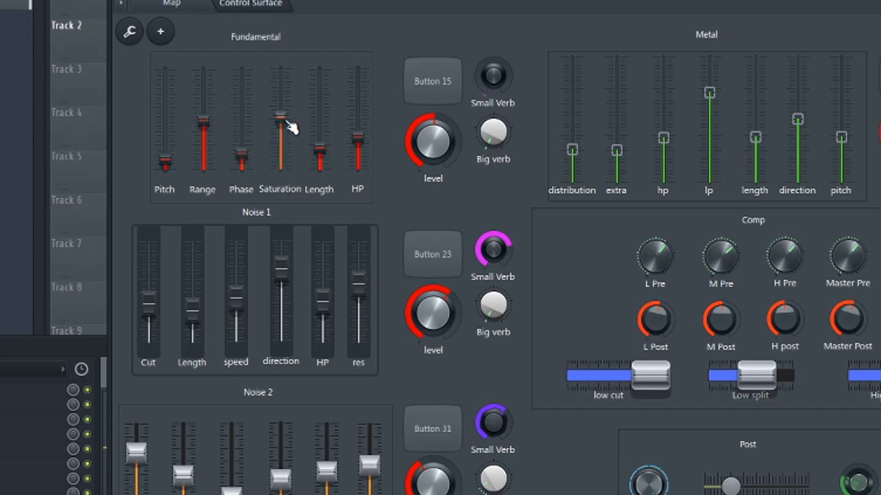
drag(281, 126, 281, 90)
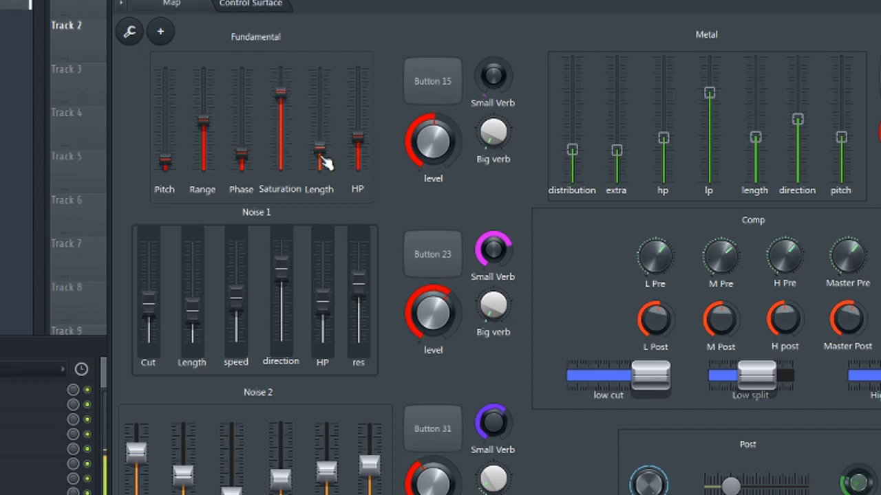
drag(324, 150, 378, 188)
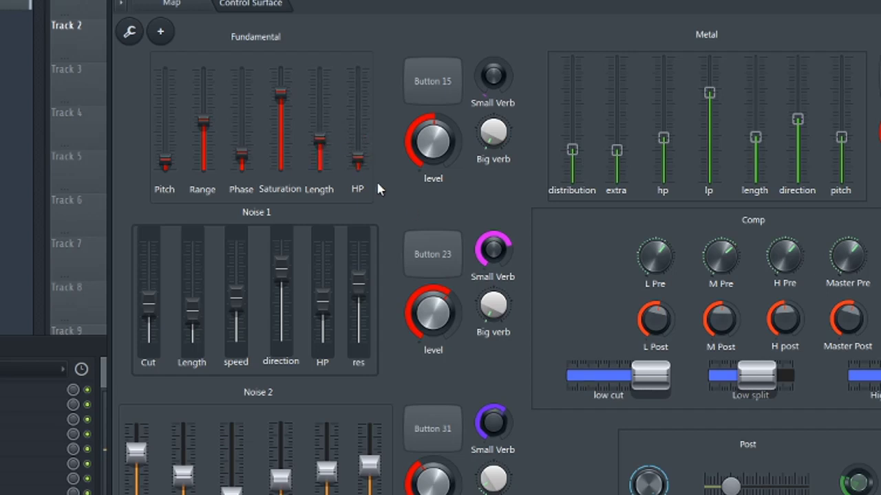
drag(358, 158, 316, 164)
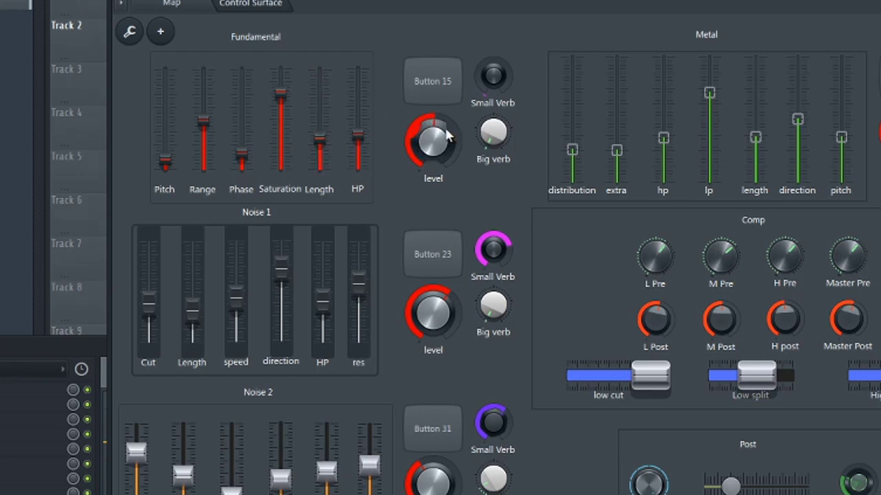
mouse_move(447, 135)
mouse_down()
mouse_move(447, 186)
mouse_move(447, 124)
mouse_move(447, 152)
mouse_up()
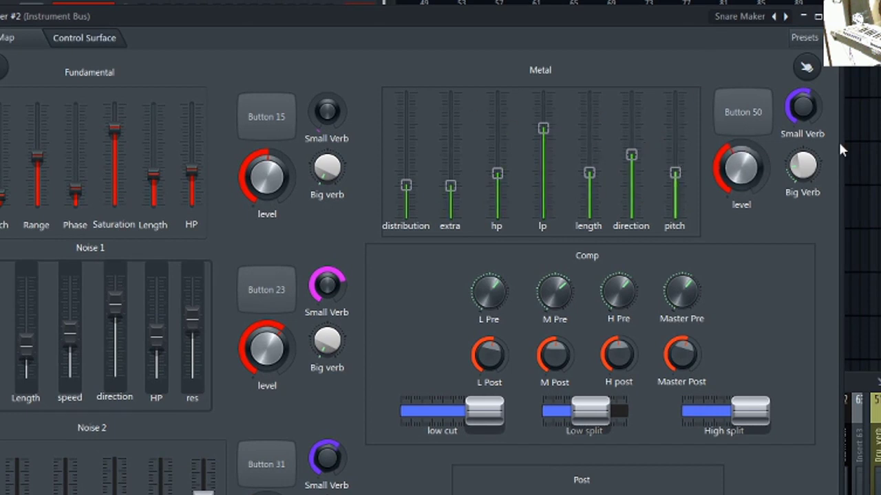
Zero Metal's Small Verb, raise Big Verb, lower its level, and pull down lp, distribution and pitch
drag(801, 107, 802, 148)
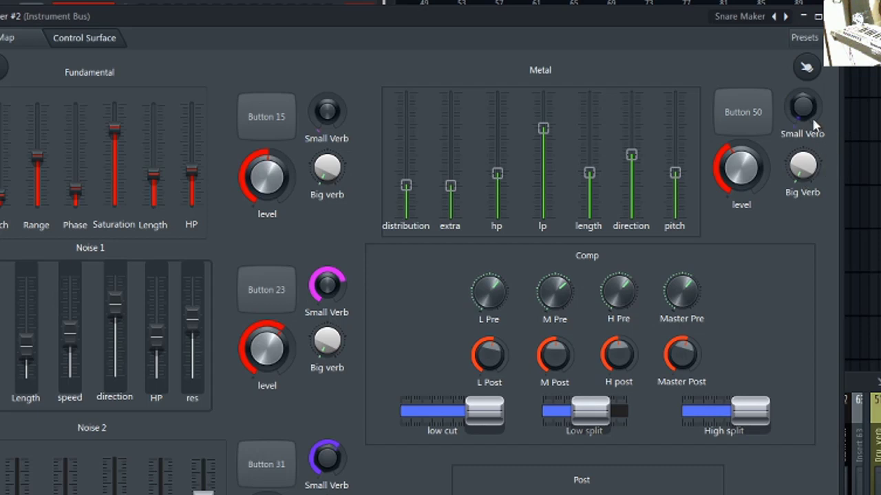
mouse_move(808, 114)
mouse_down()
mouse_move(807, 90)
mouse_move(808, 120)
mouse_up()
mouse_move(805, 168)
mouse_down()
mouse_move(805, 155)
mouse_move(803, 172)
mouse_up()
mouse_move(724, 182)
mouse_down()
mouse_move(724, 196)
mouse_move(734, 186)
mouse_up()
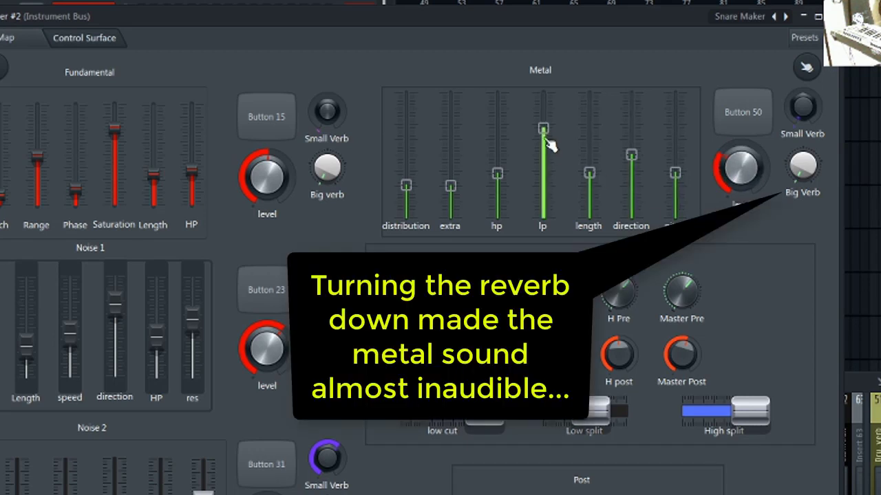
drag(543, 129, 542, 157)
mouse_move(406, 184)
mouse_down()
mouse_move(406, 143)
mouse_move(406, 180)
mouse_up()
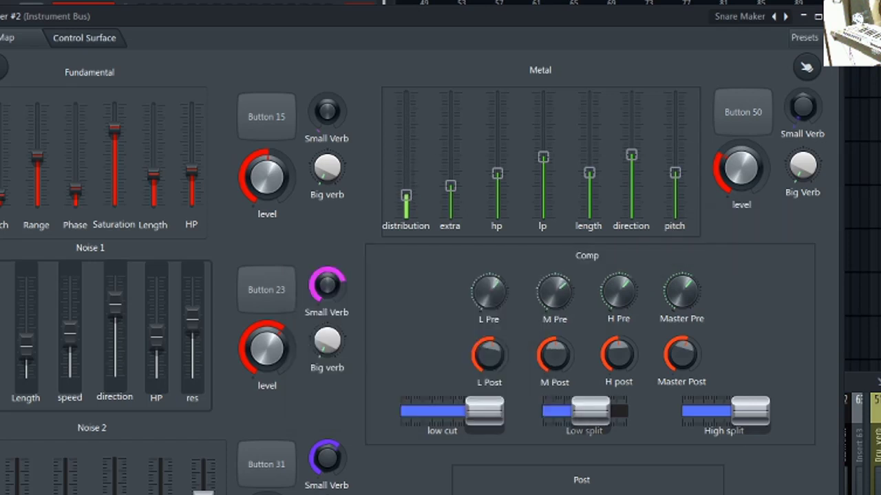
drag(675, 173, 675, 193)
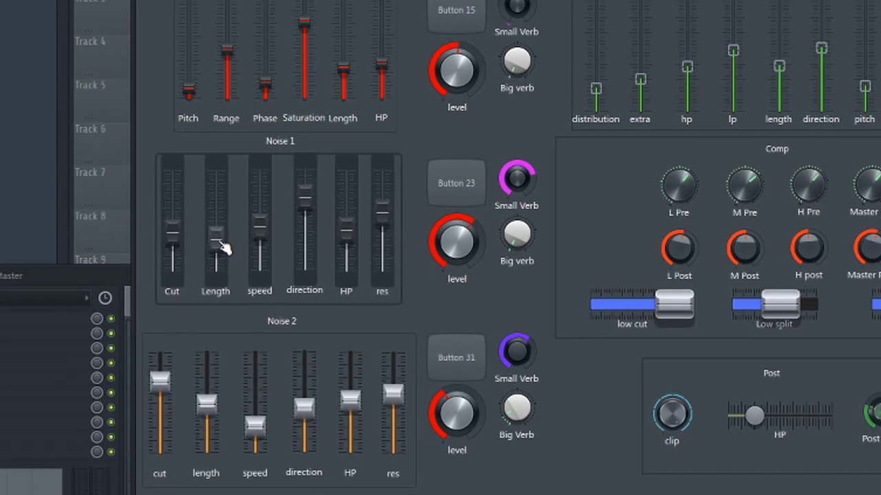
Lower Noise 1 Length, Cut, speed, HP and res, and fine-tune its direction
drag(221, 246, 186, 259)
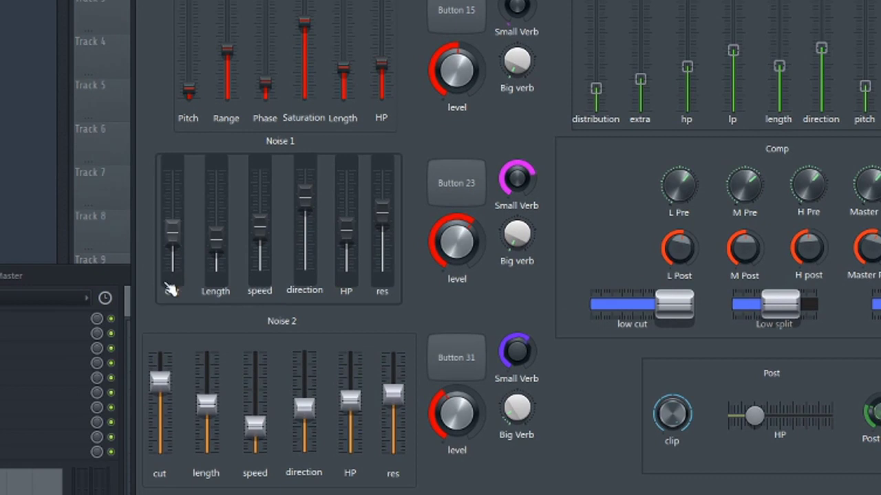
drag(172, 238, 216, 246)
drag(259, 224, 260, 245)
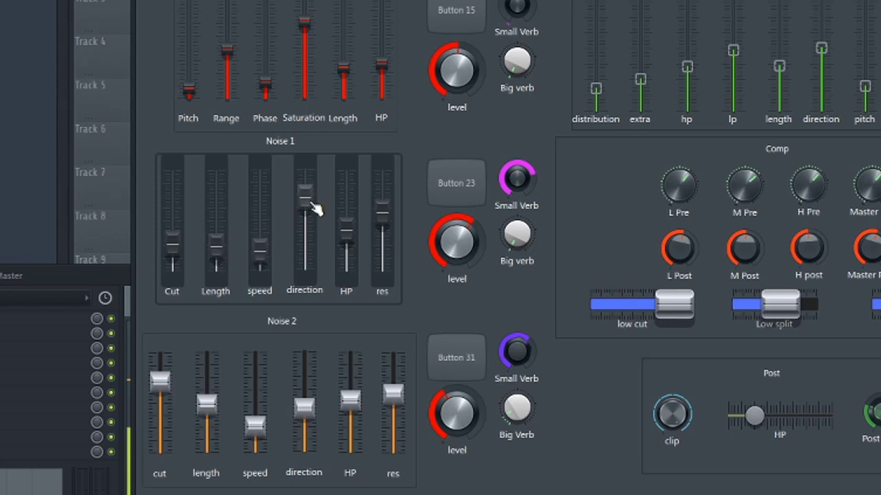
mouse_move(304, 198)
mouse_down()
mouse_move(305, 265)
mouse_move(305, 204)
mouse_up()
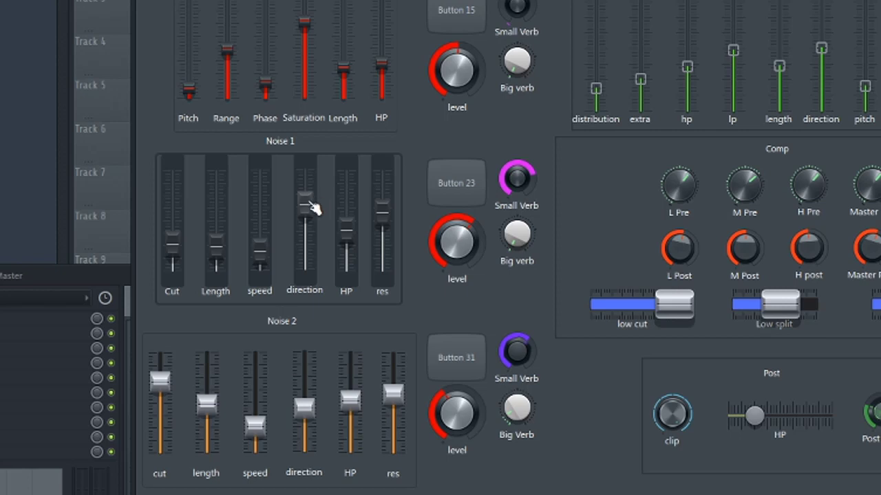
mouse_move(310, 206)
mouse_down()
mouse_move(305, 264)
mouse_move(305, 192)
mouse_move(304, 199)
mouse_up()
mouse_move(346, 237)
mouse_down()
mouse_move(346, 272)
mouse_move(346, 242)
mouse_move(346, 252)
mouse_up()
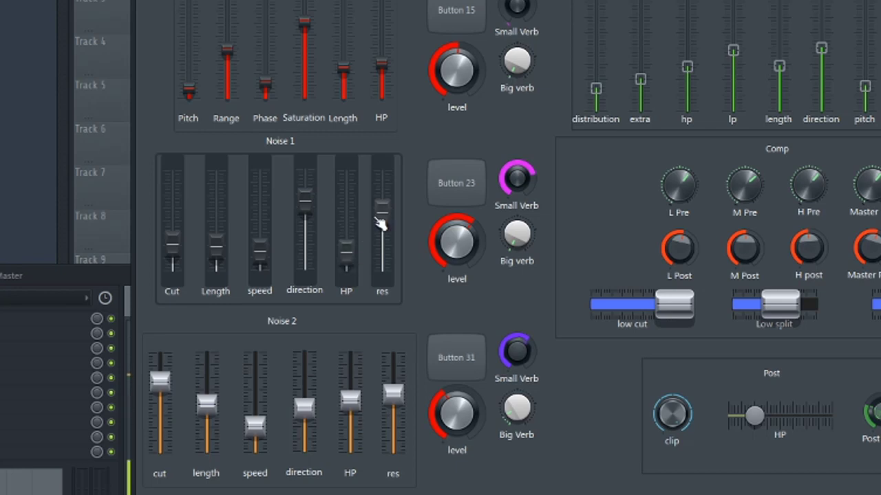
mouse_move(380, 223)
mouse_down()
mouse_move(382, 268)
mouse_move(382, 224)
mouse_up()
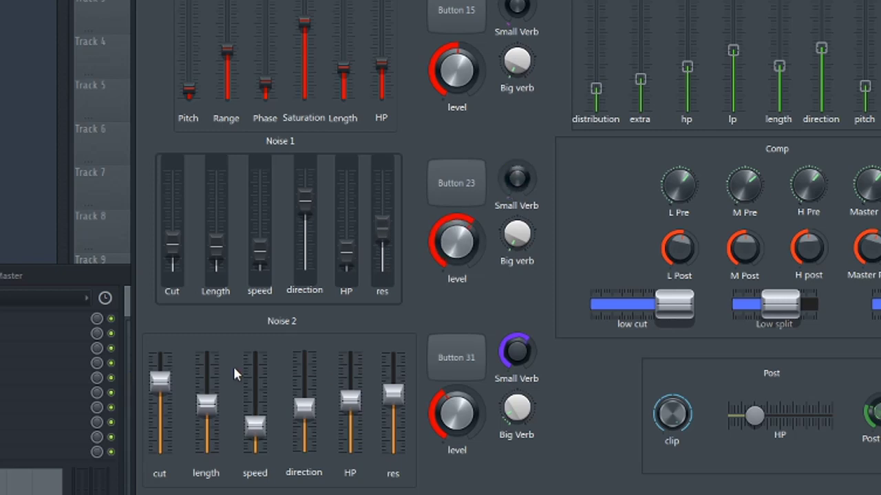
Reshape Noise 2: lower cut, speed, length, level and res, raise direction, and rebalance HP
drag(161, 390, 207, 410)
drag(255, 425, 254, 426)
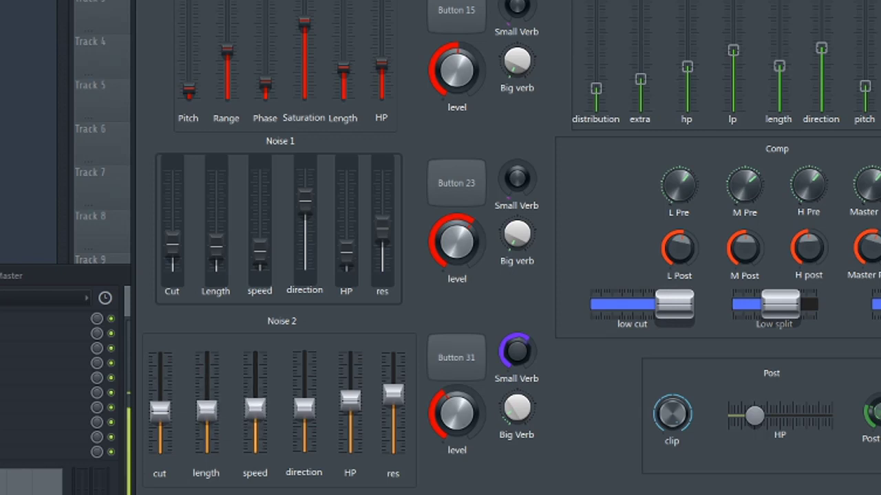
drag(304, 410, 304, 391)
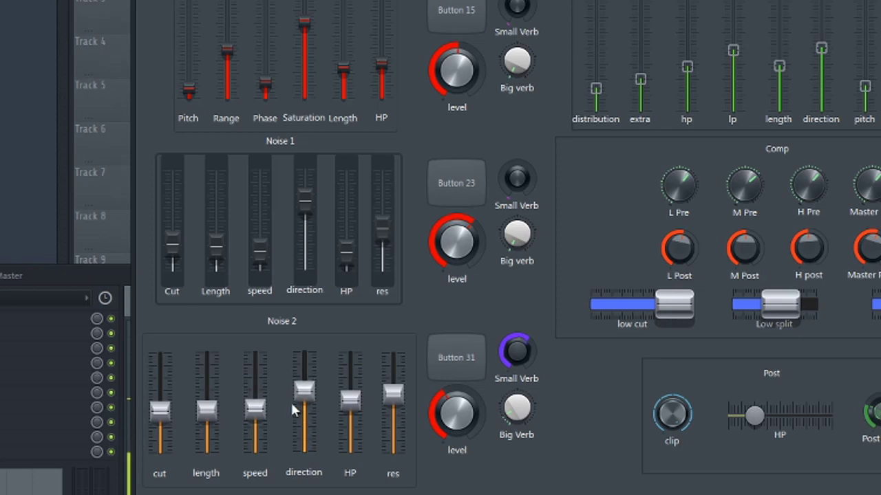
drag(254, 411, 255, 420)
drag(206, 412, 207, 425)
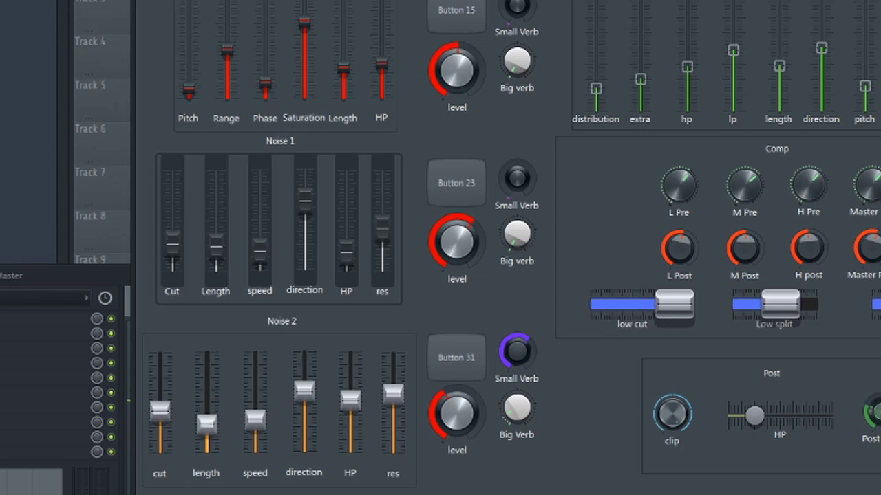
drag(350, 399, 350, 430)
drag(480, 416, 479, 415)
drag(393, 393, 393, 412)
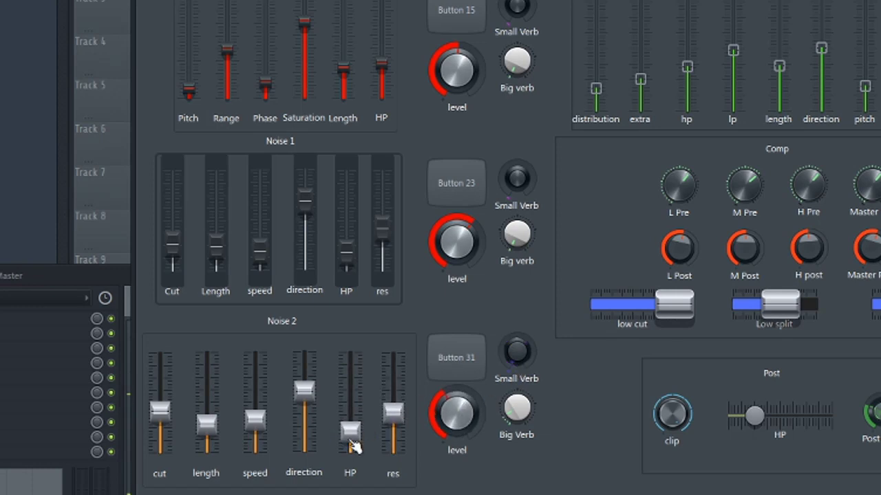
drag(347, 431, 392, 384)
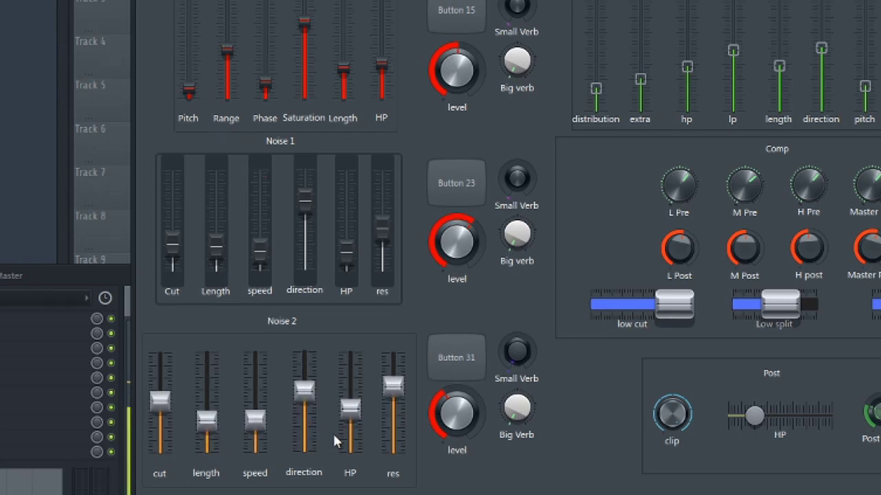
Raise Noise 1 Cut, lower Noise 2 cut again, and lower Noise 1 direction
drag(173, 244, 172, 224)
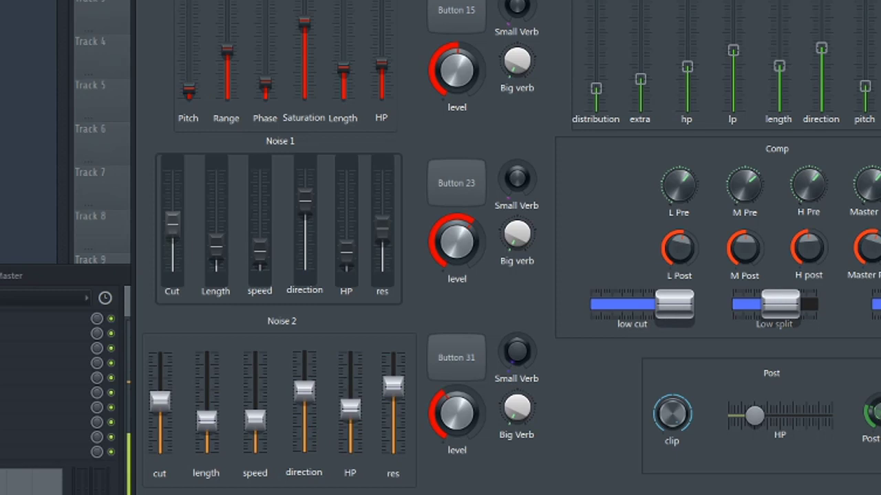
drag(159, 401, 160, 415)
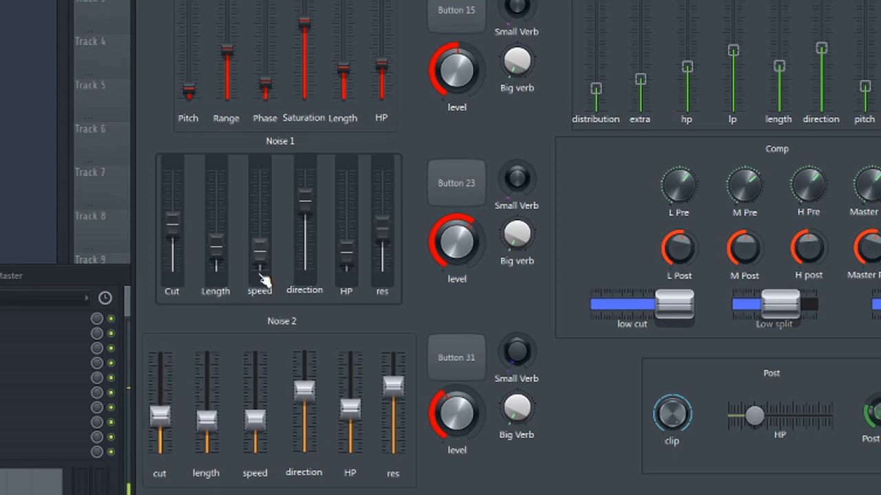
drag(304, 198, 305, 210)
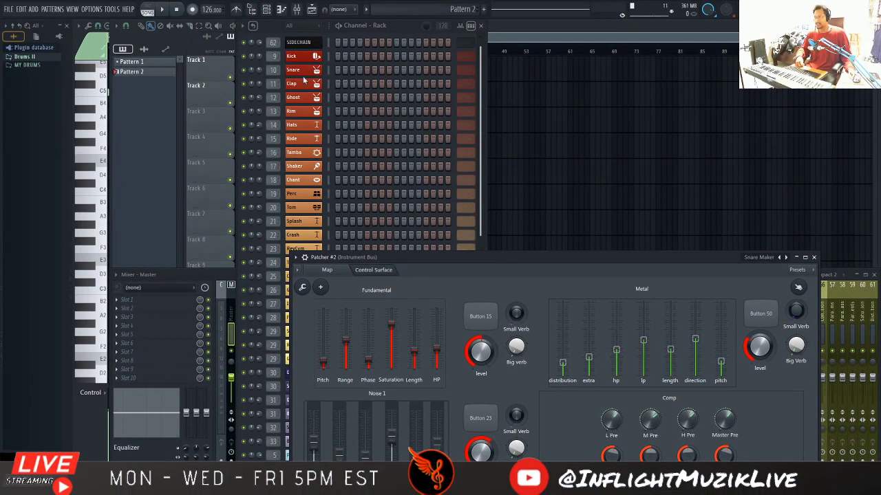
Fill every fourth step of the Snare channel, bring the Channel Rack forward, and play the pattern
right_click(328, 68)
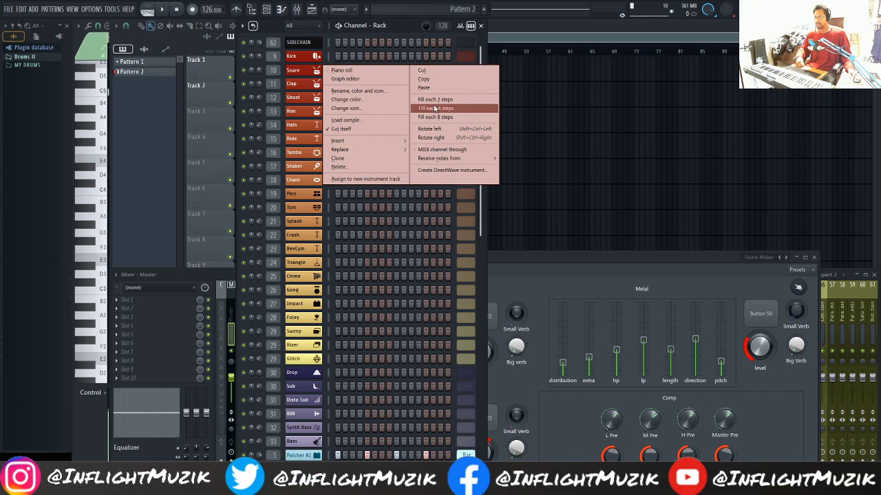
click(434, 108)
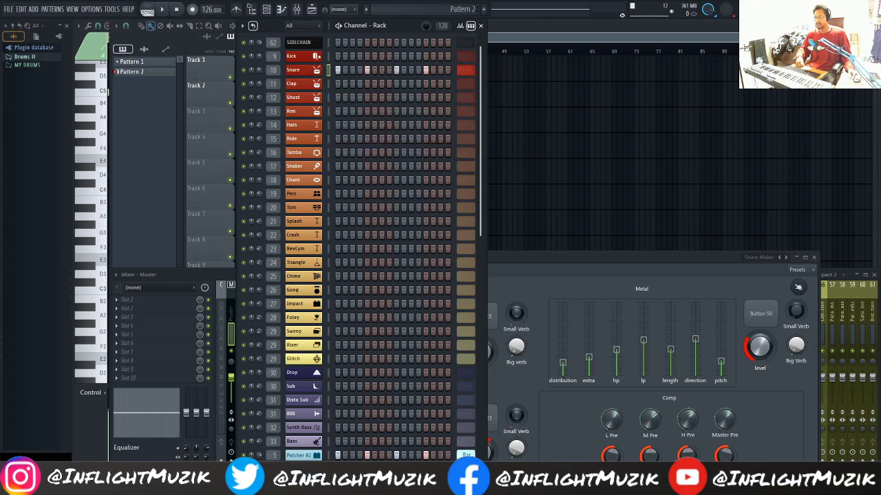
drag(545, 260, 443, 116)
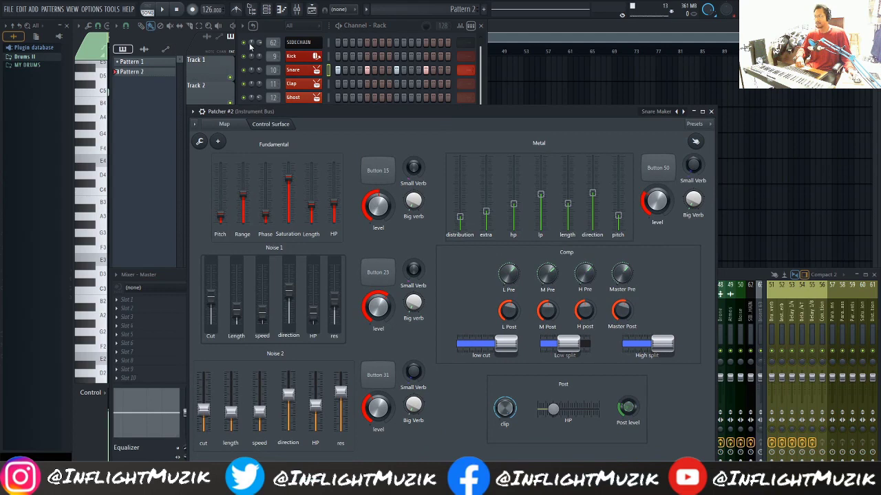
drag(295, 109, 439, 80)
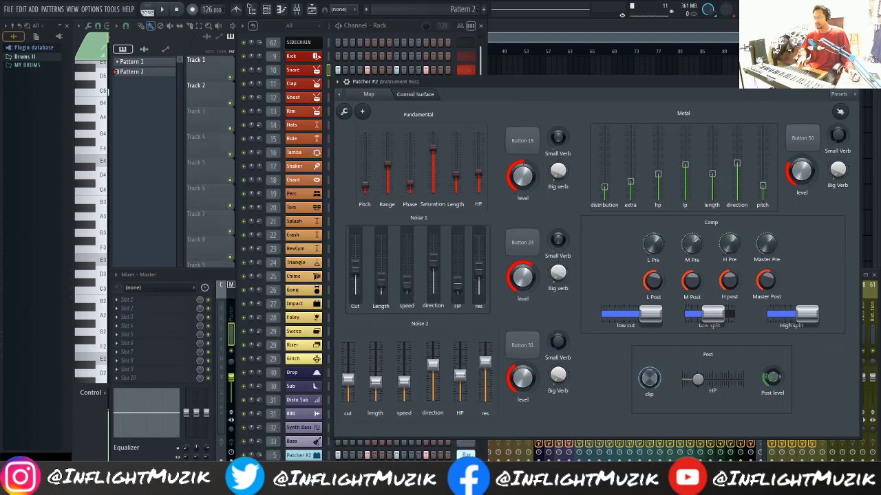
click(320, 80)
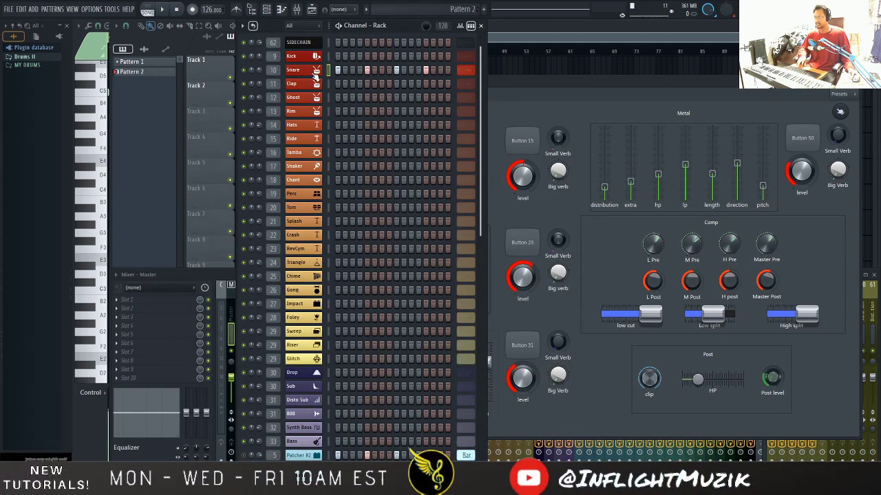
key(space)
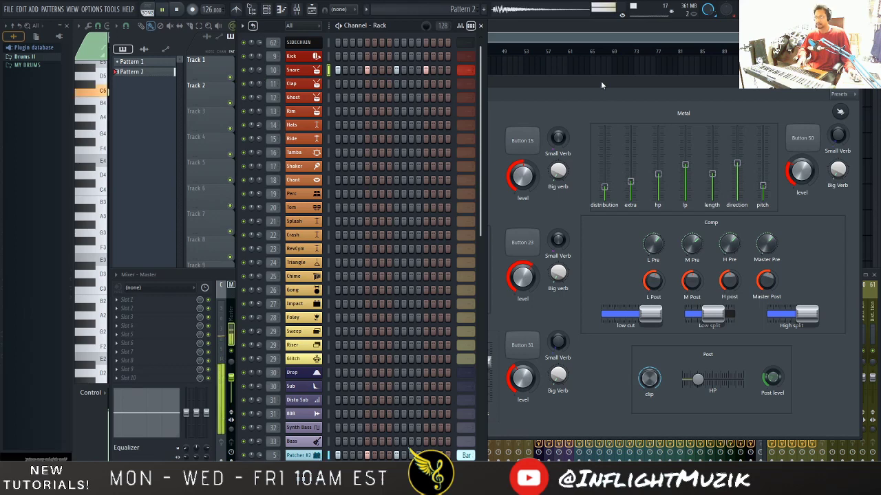
Bring the Snare Maker forward, shorten Noise 2 length, and lower Noise 1 Cut slightly
drag(601, 80, 453, 55)
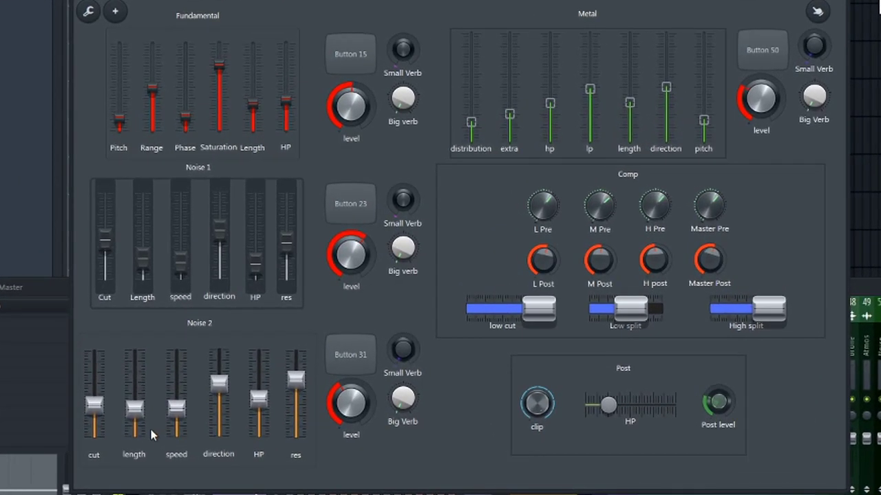
drag(135, 409, 135, 419)
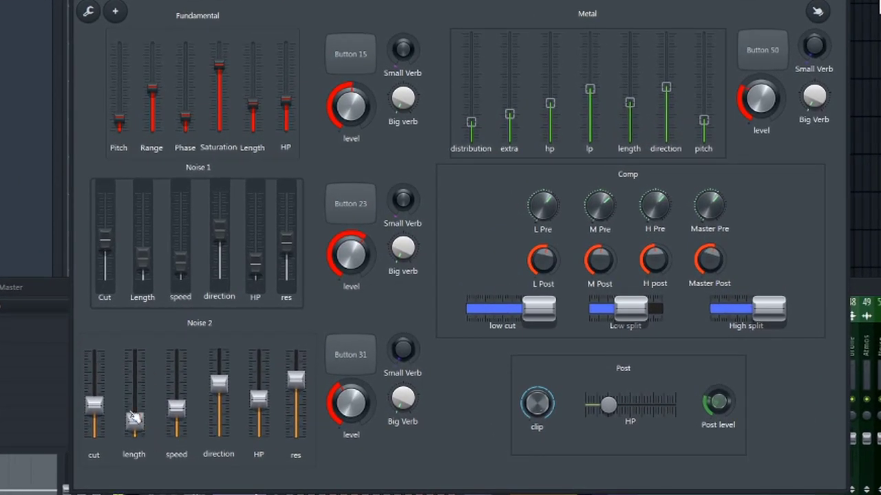
mouse_move(108, 412)
mouse_down()
mouse_move(108, 430)
mouse_move(108, 412)
mouse_up()
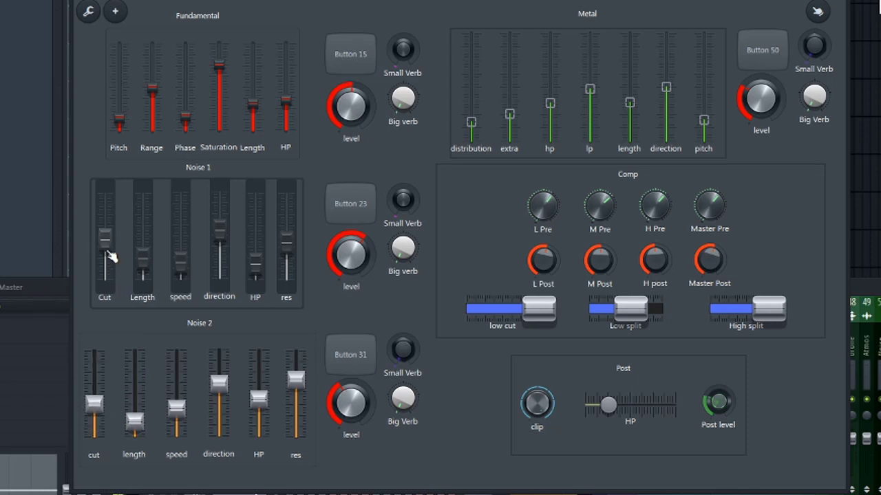
drag(105, 240, 105, 258)
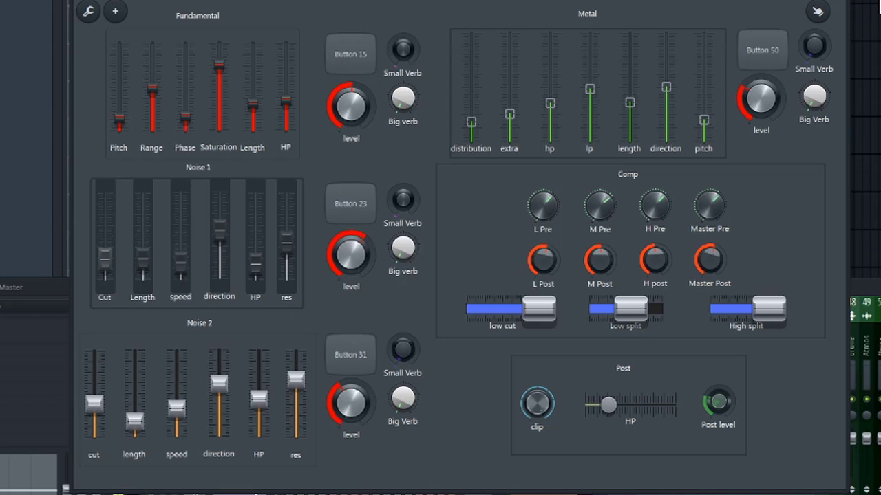
drag(106, 255, 105, 257)
Lower Fundamental Pitch and Range, raise Noise 1 Length, and lower its speed and direction
drag(119, 118, 119, 119)
drag(152, 88, 152, 99)
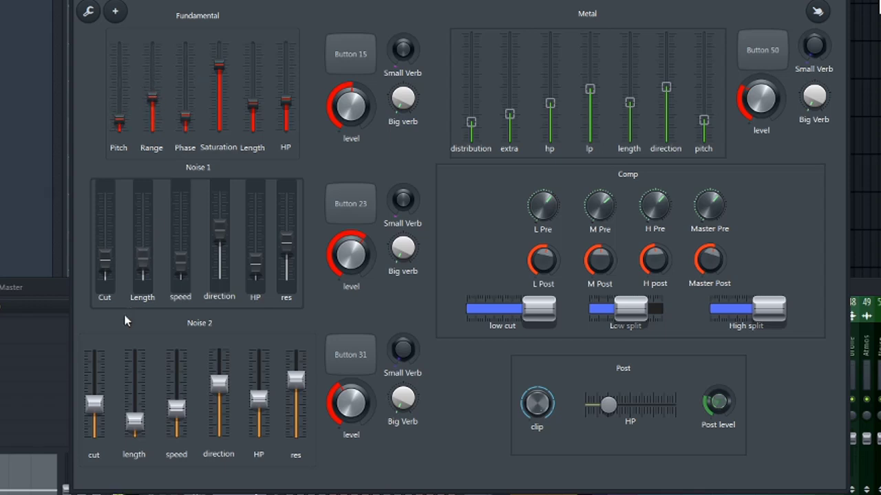
drag(143, 256, 180, 258)
drag(219, 230, 219, 256)
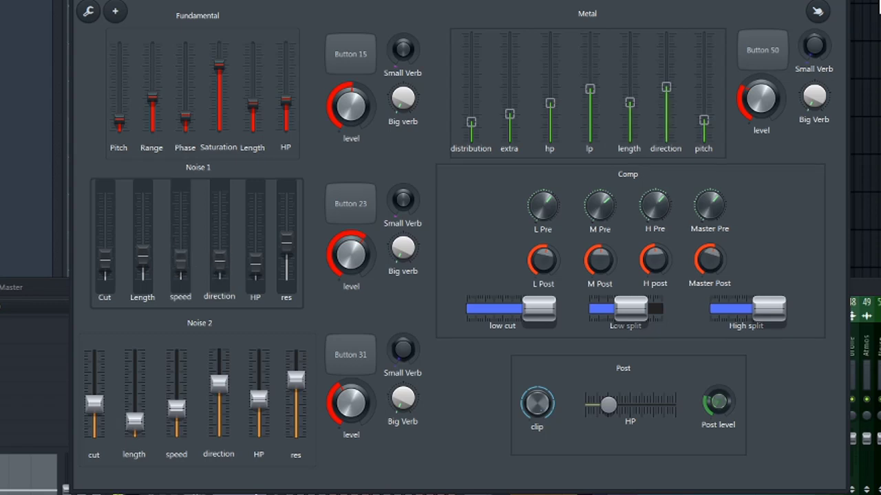
Turn the Metal level back up, raise the Metal pitch, and lower the Metal lp filter
scroll(767, 80, down, 3)
scroll(767, 81, up, 3)
drag(509, 114, 509, 53)
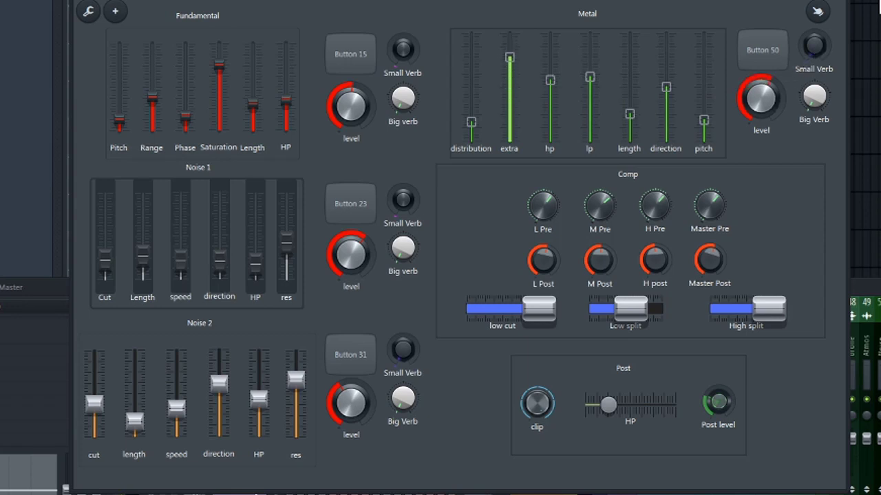
drag(703, 120, 703, 79)
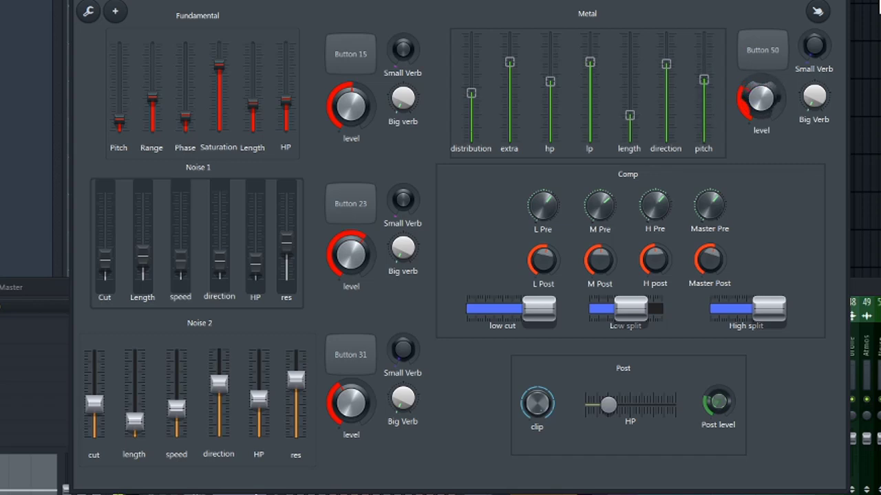
drag(760, 97, 760, 89)
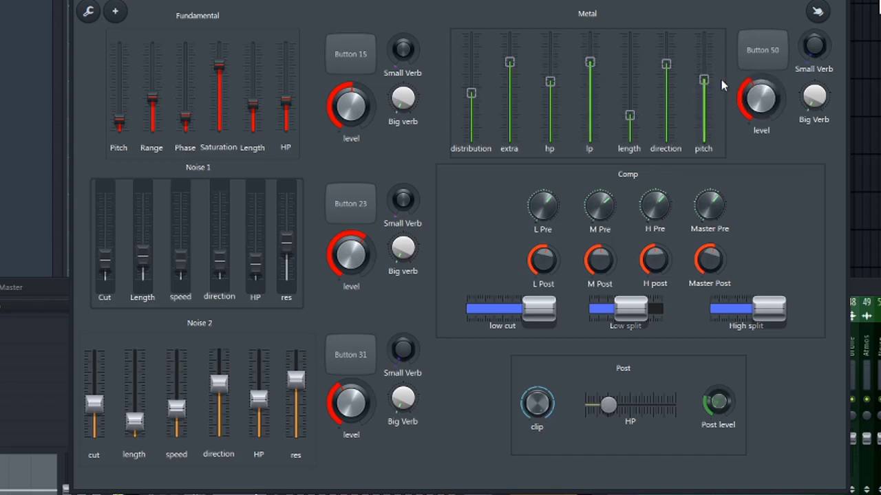
drag(703, 80, 703, 139)
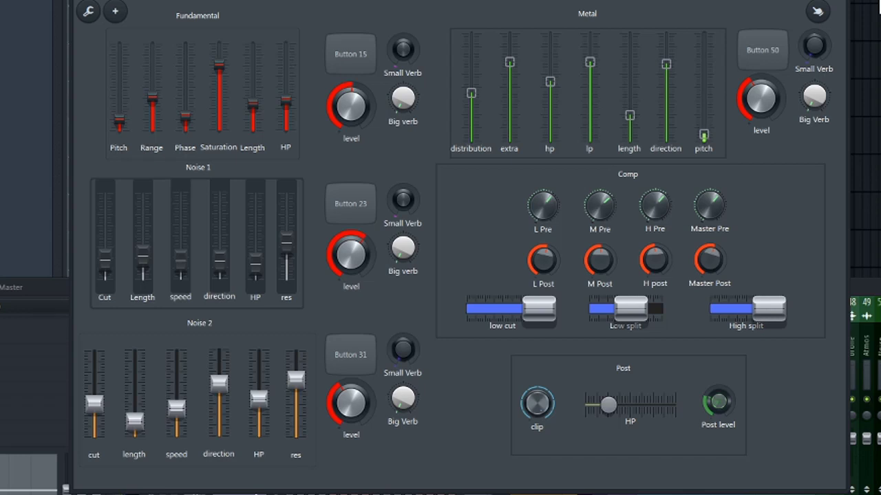
drag(590, 62, 589, 68)
Nudge the Post HP slider rightward to raise the post high-pass filter
drag(608, 404, 613, 404)
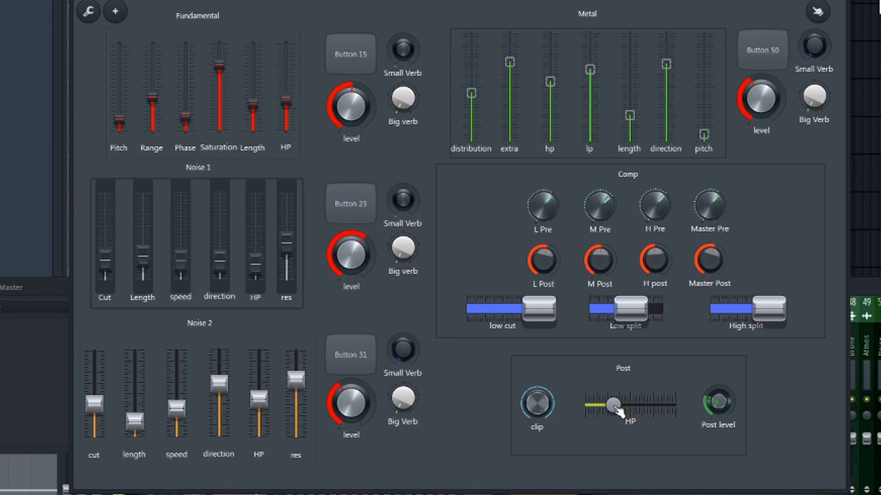
drag(615, 405, 632, 406)
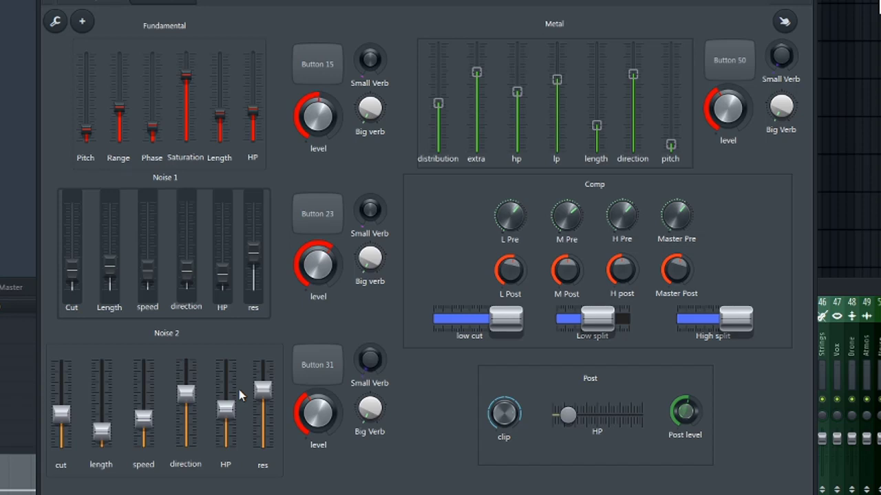
Push Post HP higher, then lower Noise 2 cut, Noise 1 resonance and Fundamental high-pass
drag(567, 415, 630, 415)
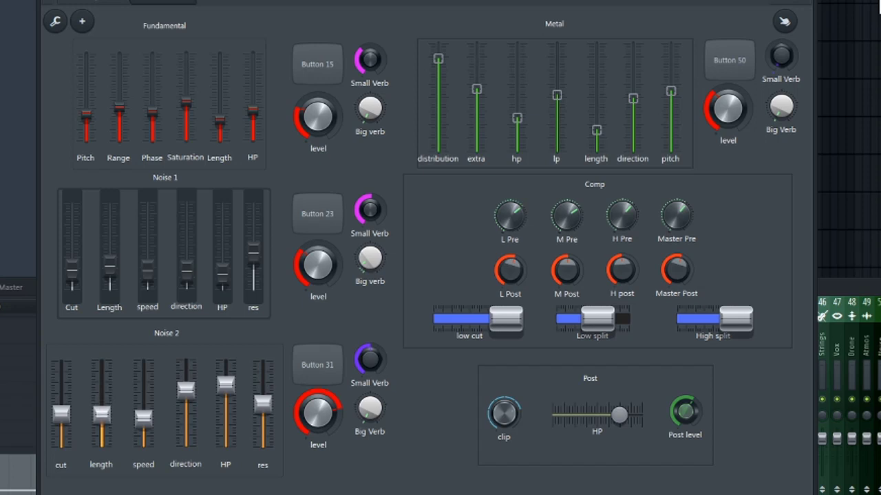
drag(73, 417, 73, 406)
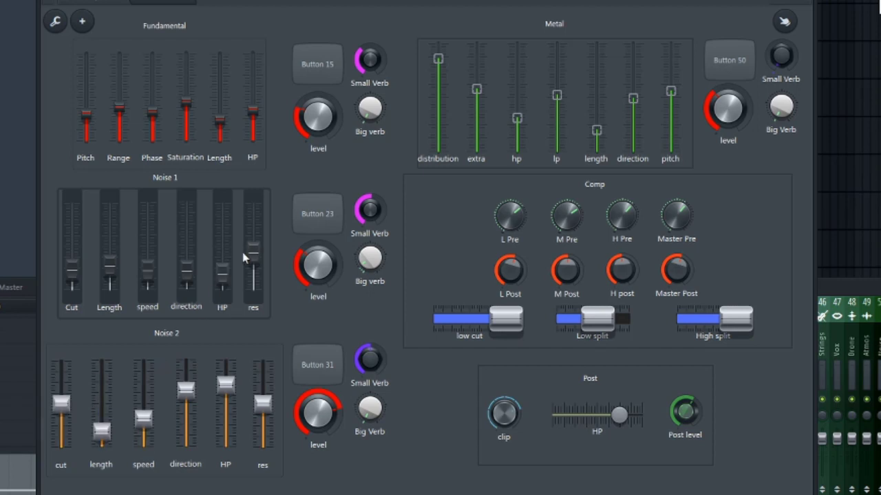
drag(251, 253, 252, 275)
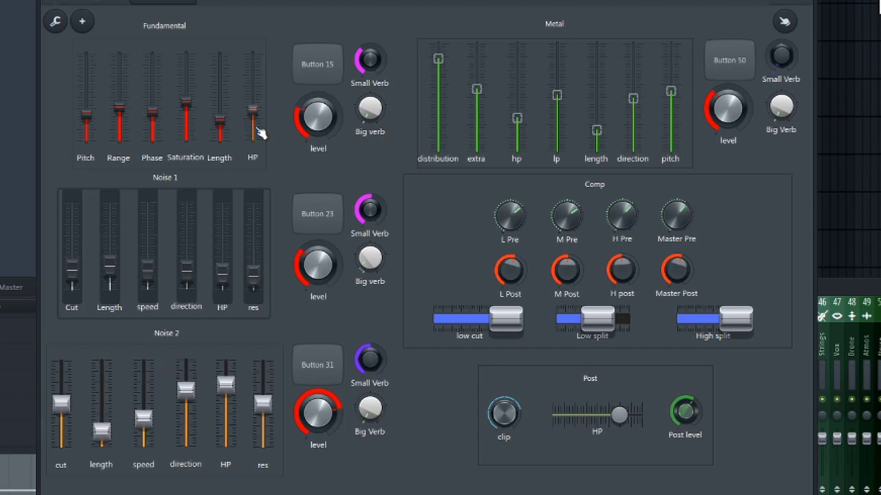
drag(256, 128, 257, 135)
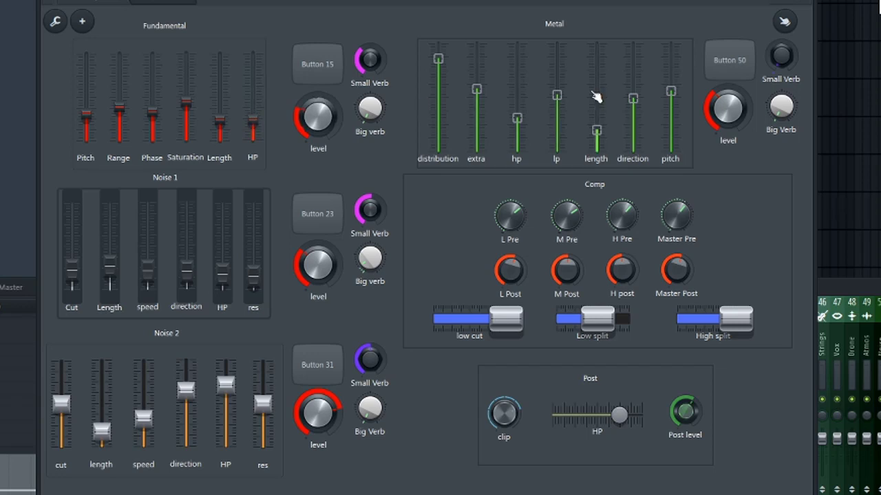
scroll(722, 108, down, 3)
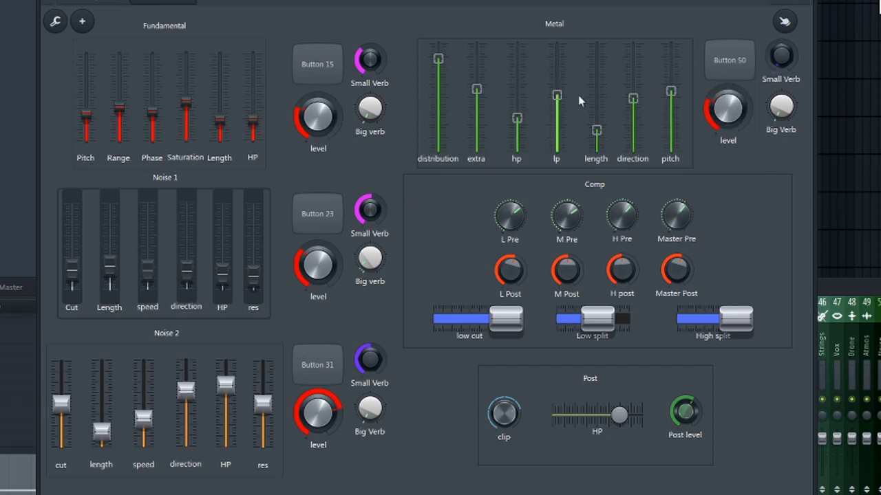